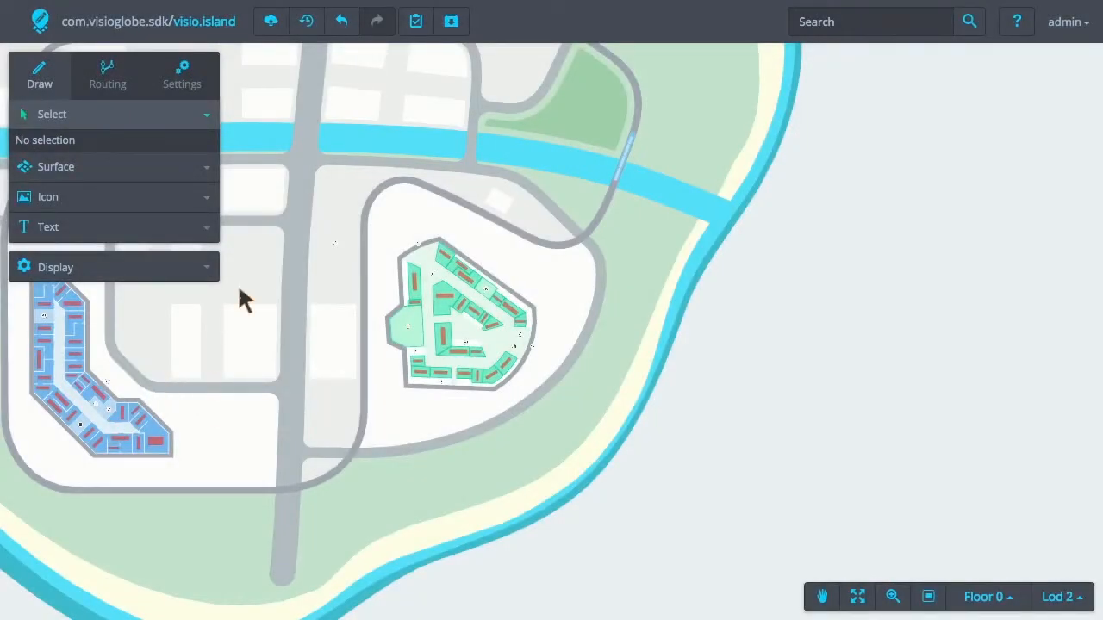
Switch to the routing network and select the corridor node above UL0-ID0063 to view its properties
left_click(103, 84)
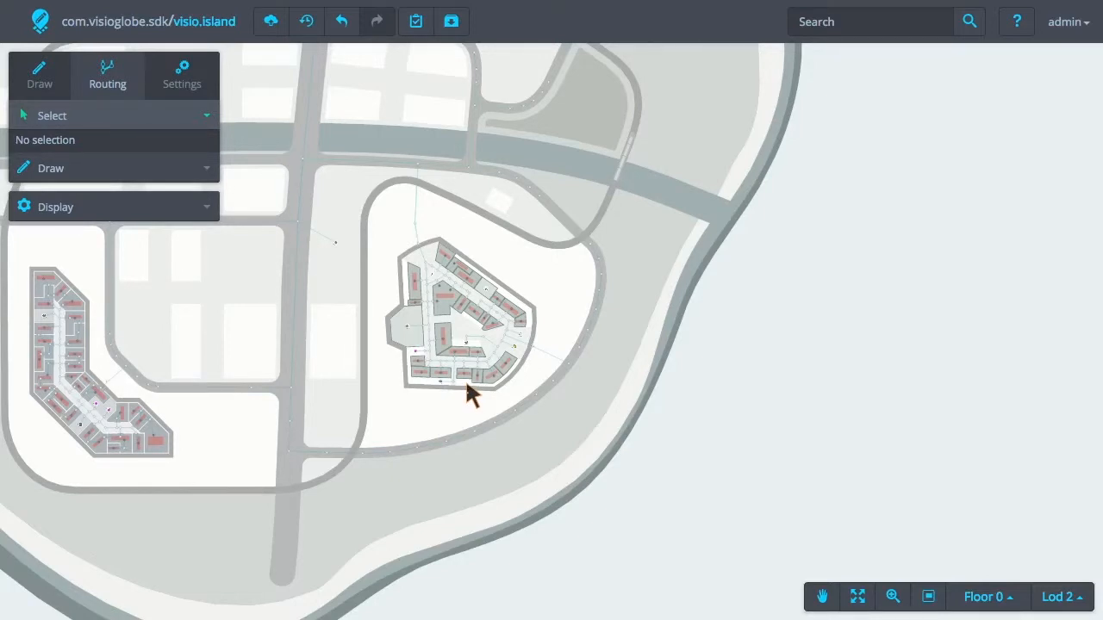
scroll(466, 384, "up", 10)
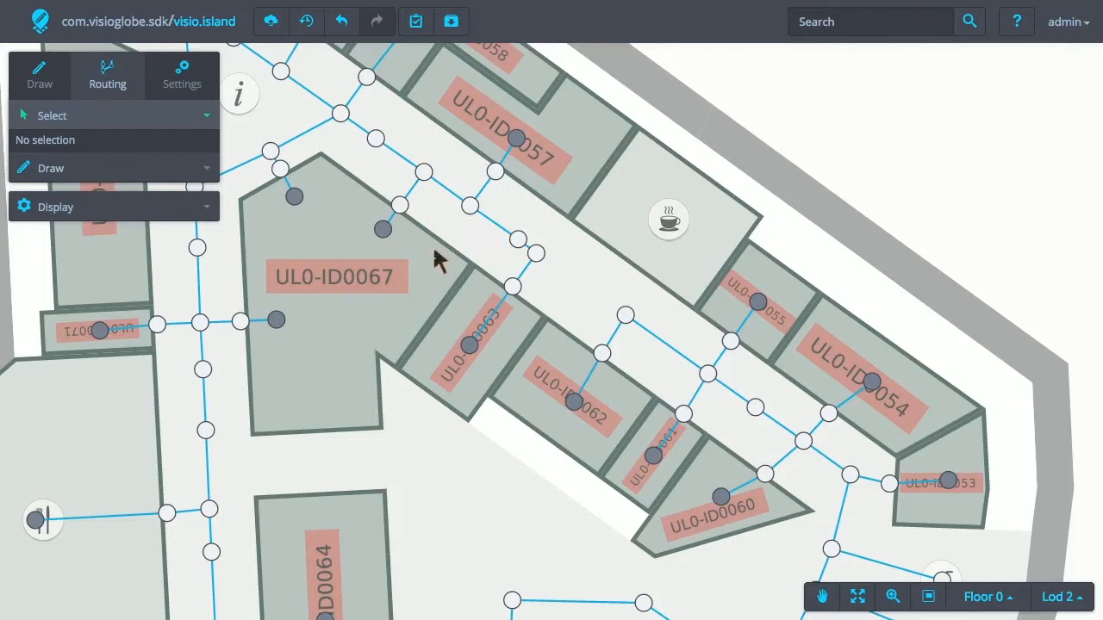
left_click(520, 241)
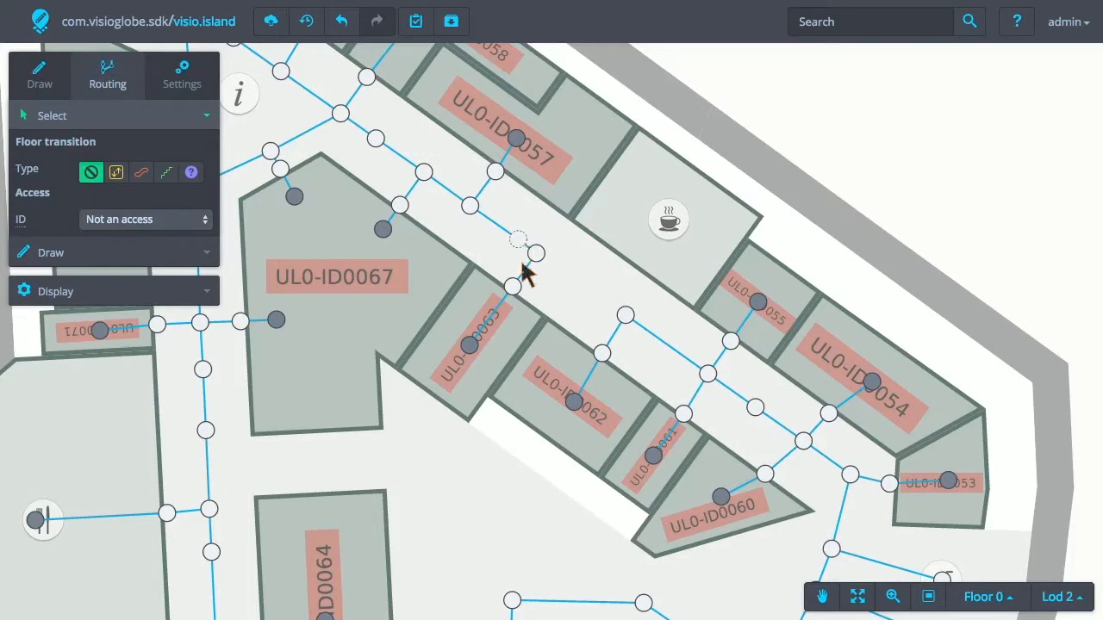
left_click(541, 295)
left_click_drag(541, 297, 441, 198)
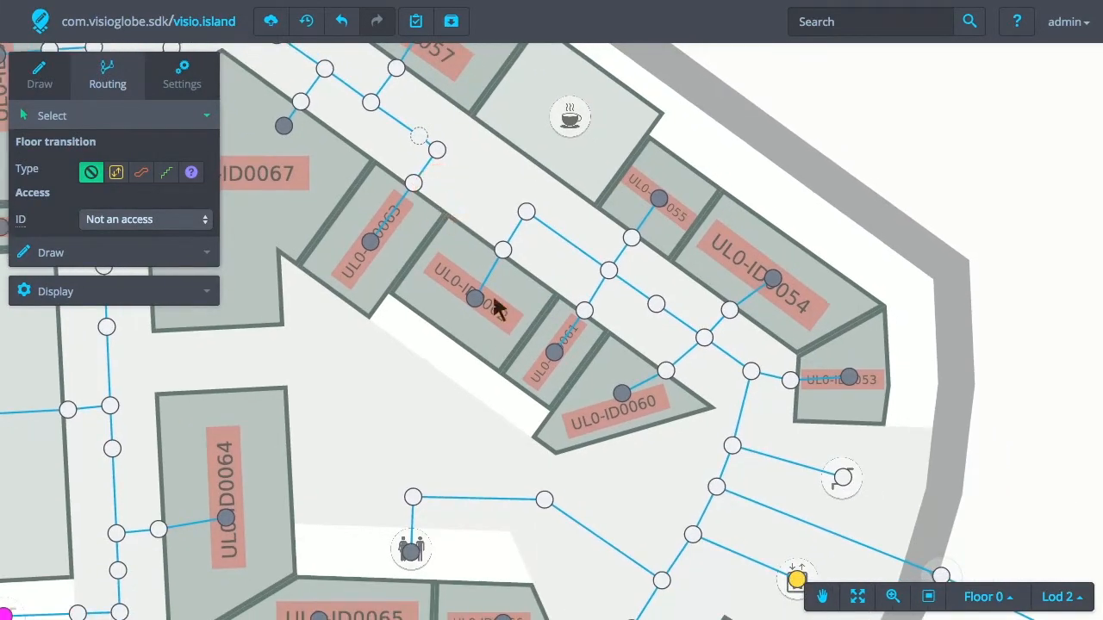
Examine the access ID and direction settings of the node inside UL0-ID0060
left_click(621, 394)
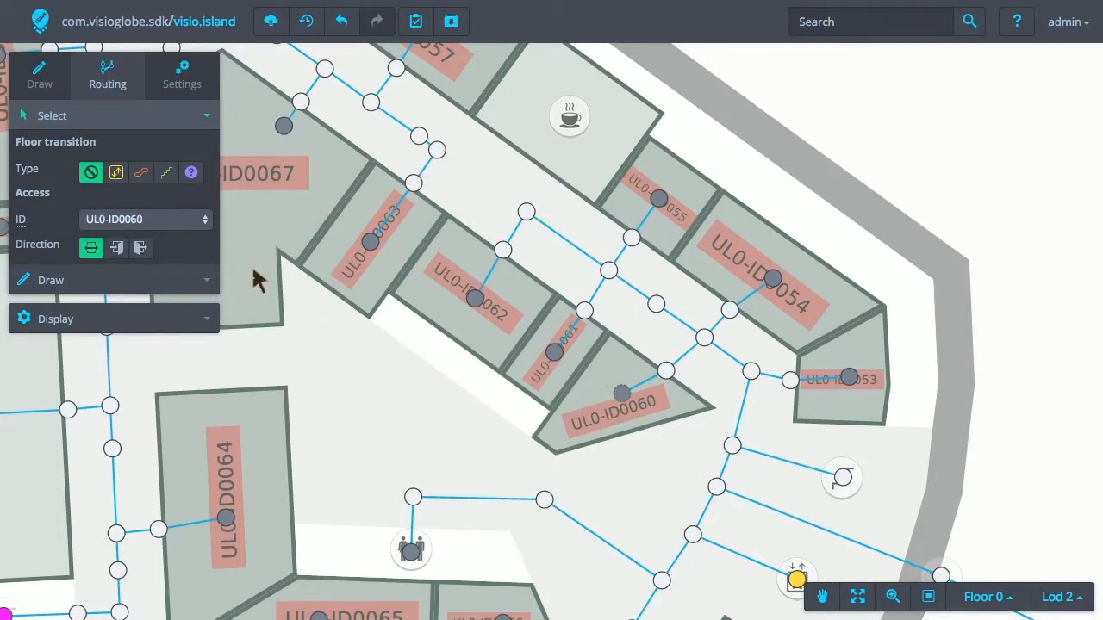
left_click(198, 223)
left_click(635, 461)
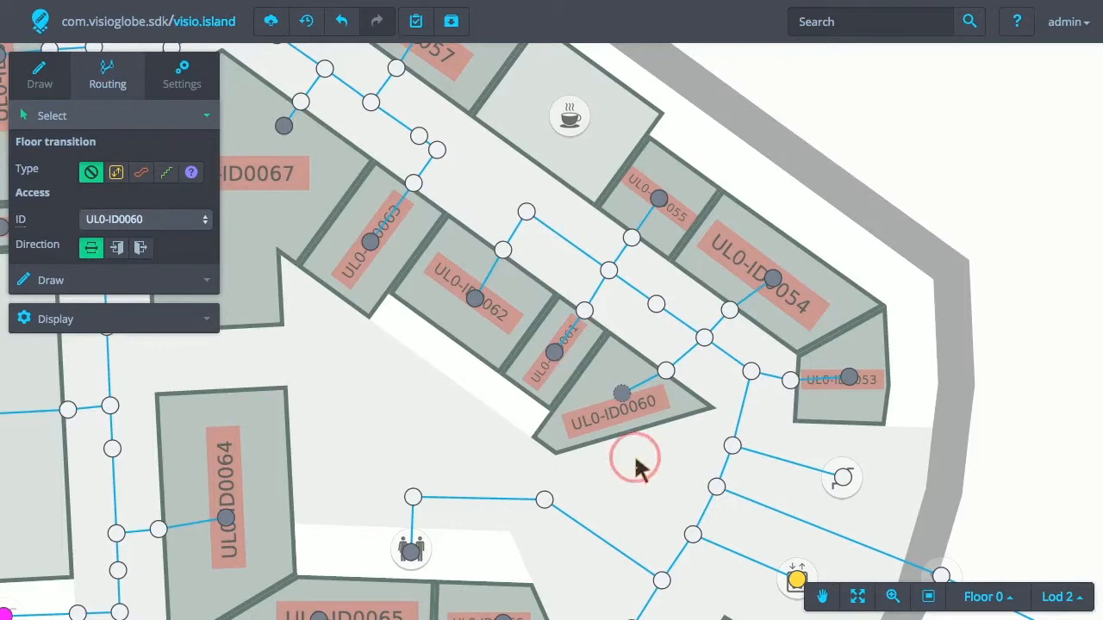
left_click_drag(636, 461, 631, 450)
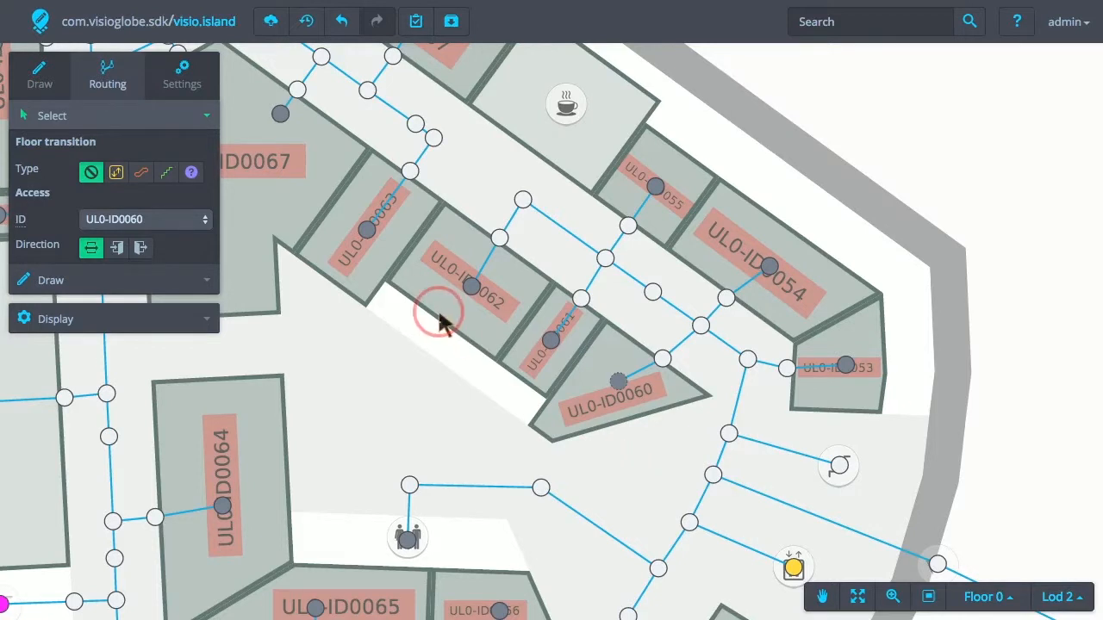
left_click_drag(439, 315, 608, 367)
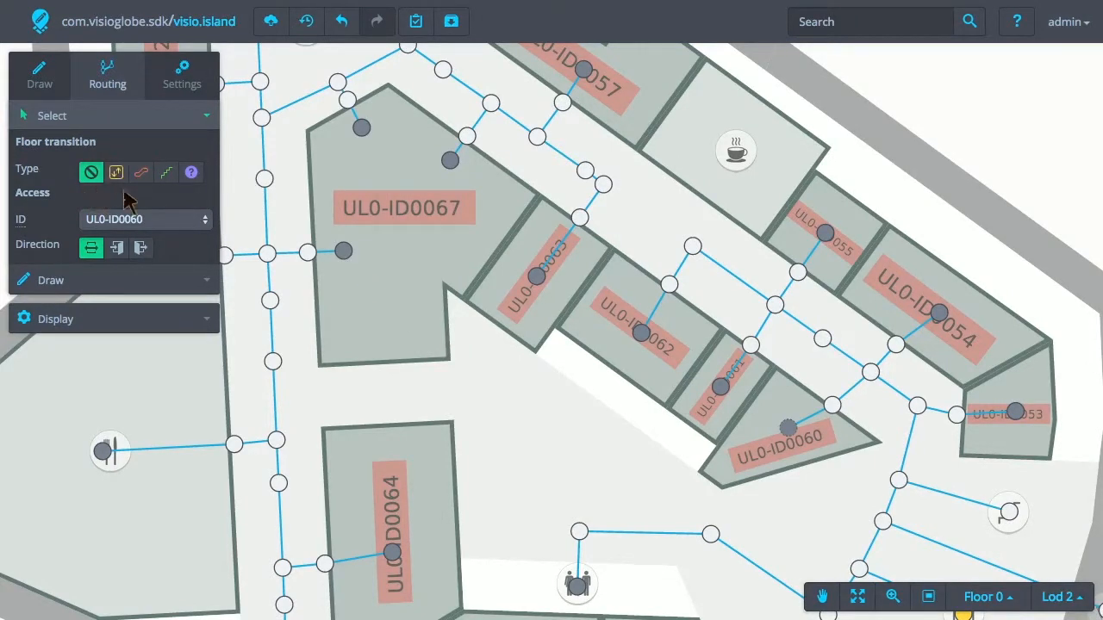
Examine the floor transition type, direction and ID of the yellow lift node north of UL0-ID0077
left_click_drag(797, 487, 546, 313)
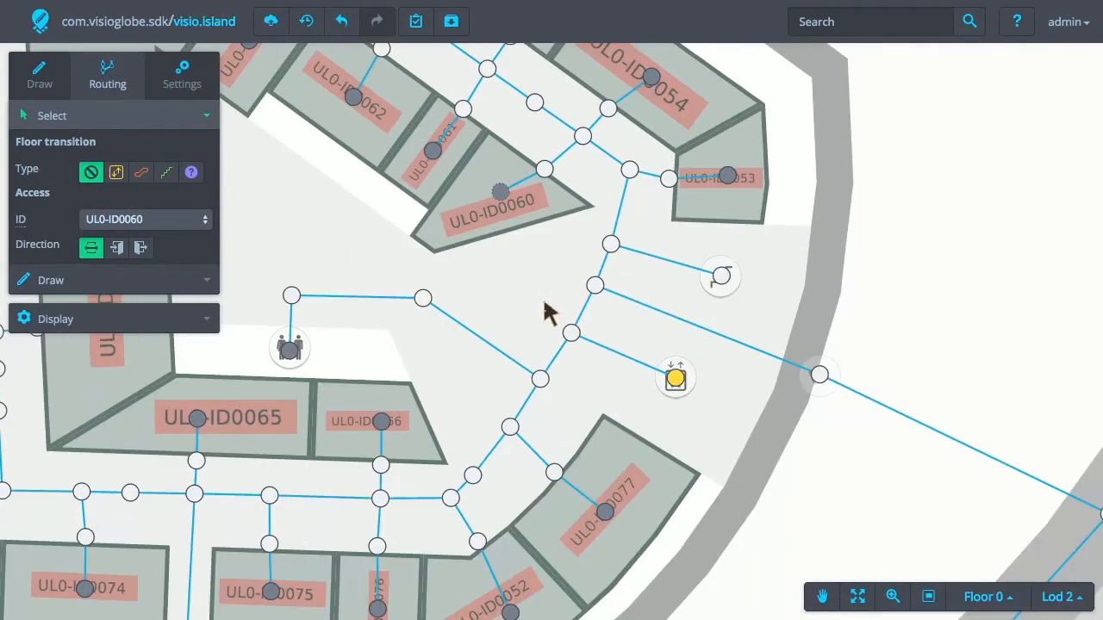
left_click(676, 385)
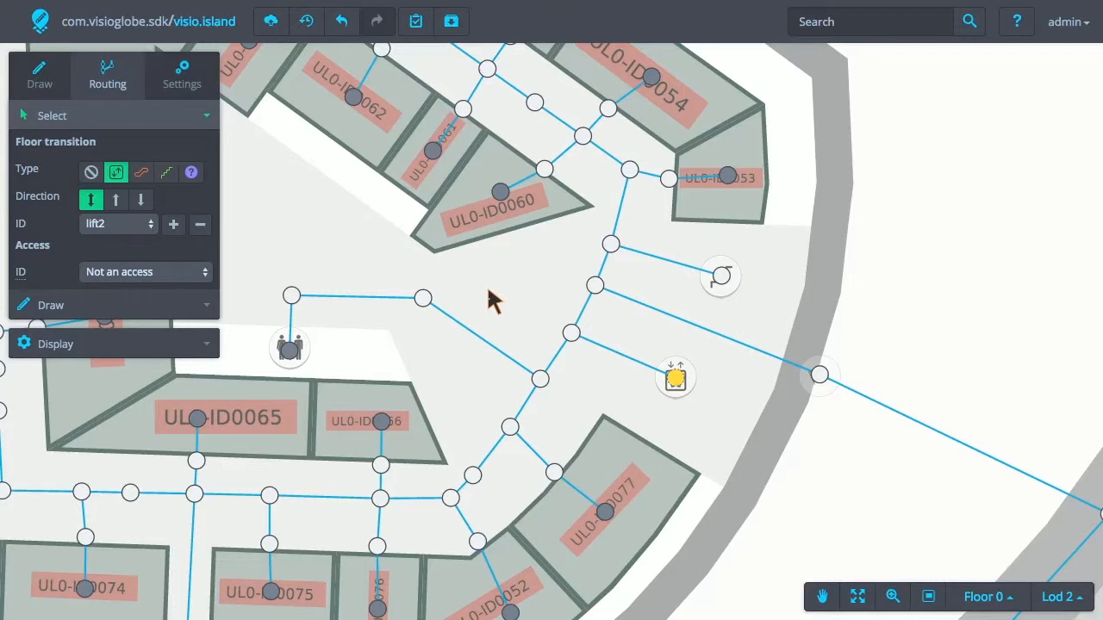
left_click_drag(488, 299, 531, 377)
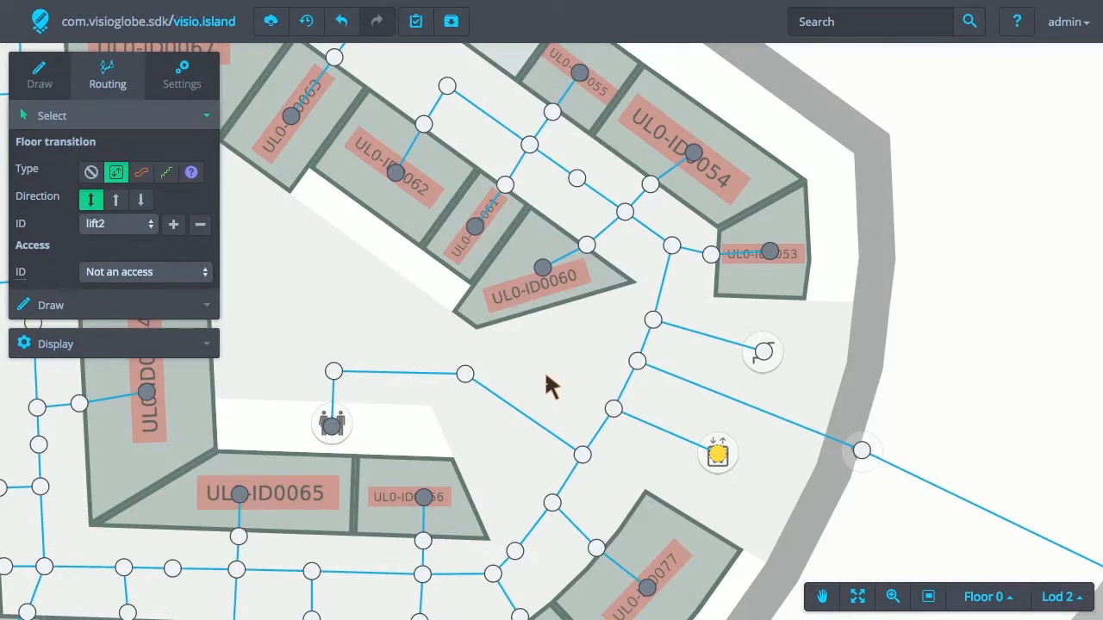
Examine the modalities and speeds of the route edge on the curved road north of the building
scroll(544, 369, "down", 3)
left_click(416, 167)
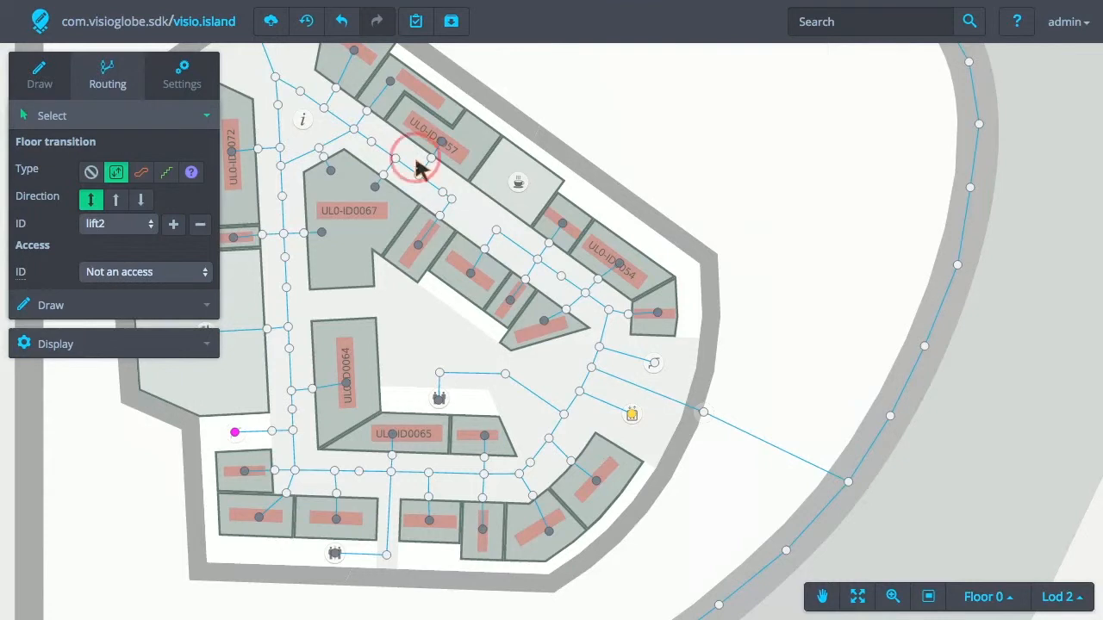
left_click_drag(417, 163, 517, 493)
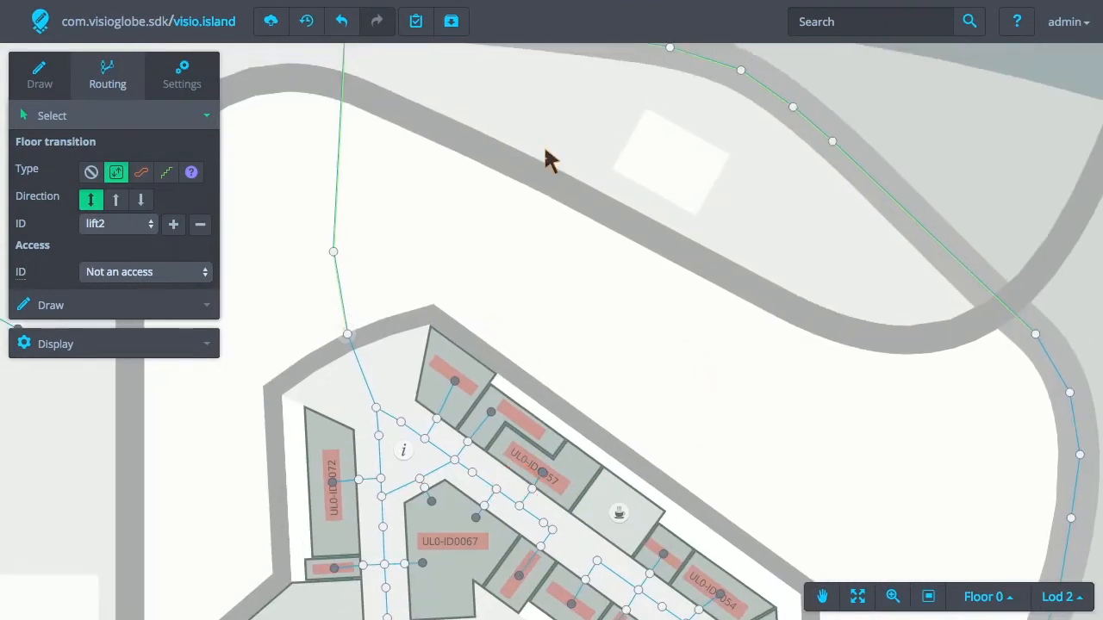
left_click_drag(549, 159, 540, 332)
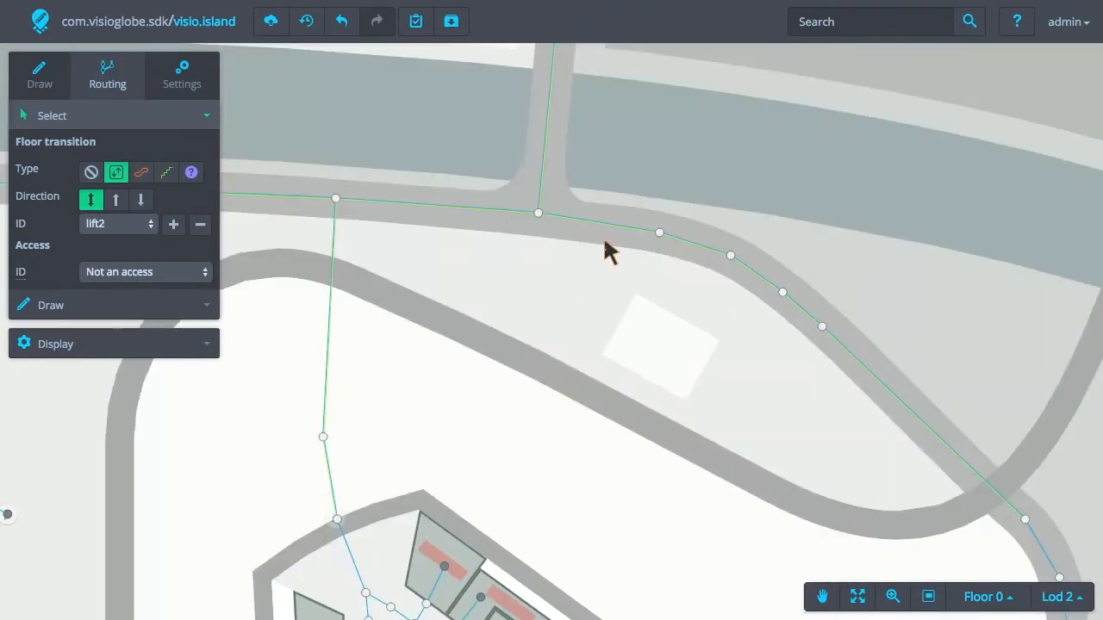
scroll(605, 244, "up", 5)
left_click(607, 190)
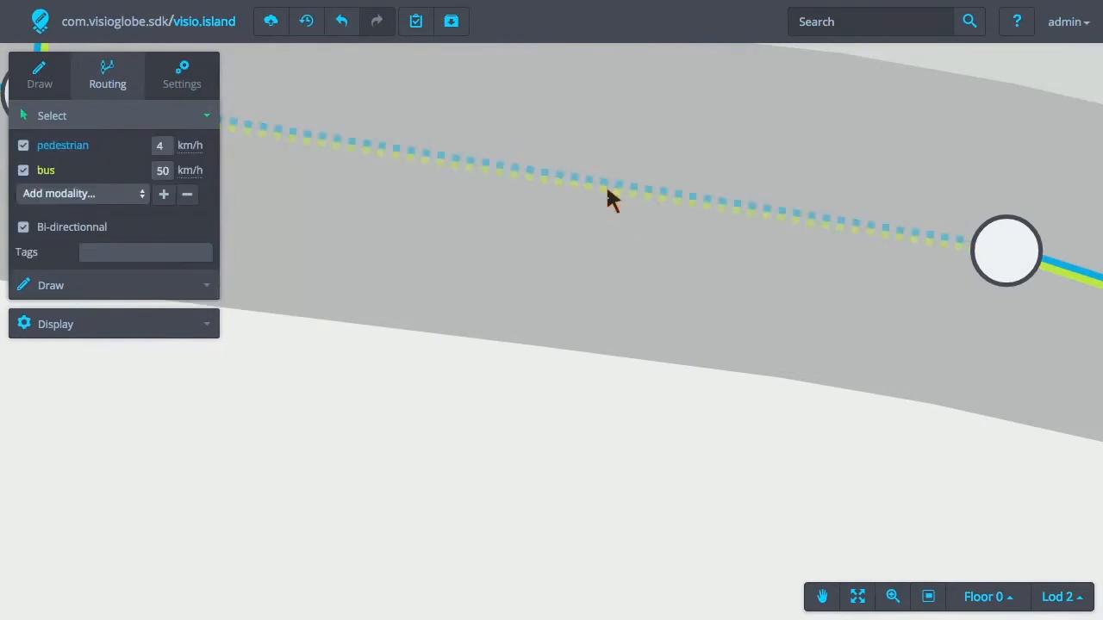
scroll(606, 201, "down", 3)
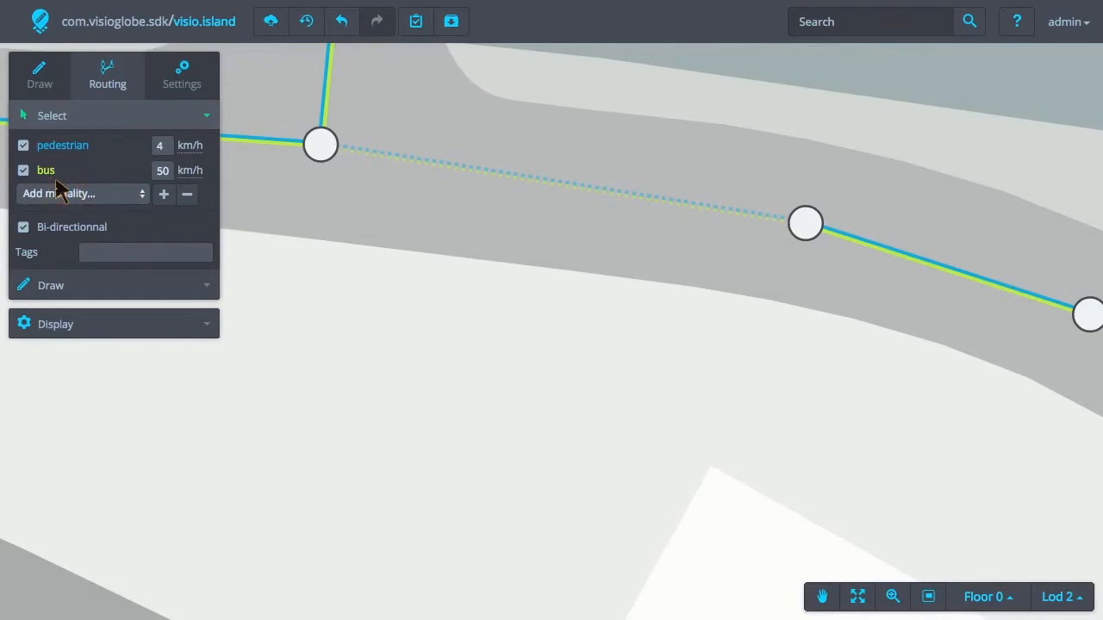
scroll(362, 201, "down", 3)
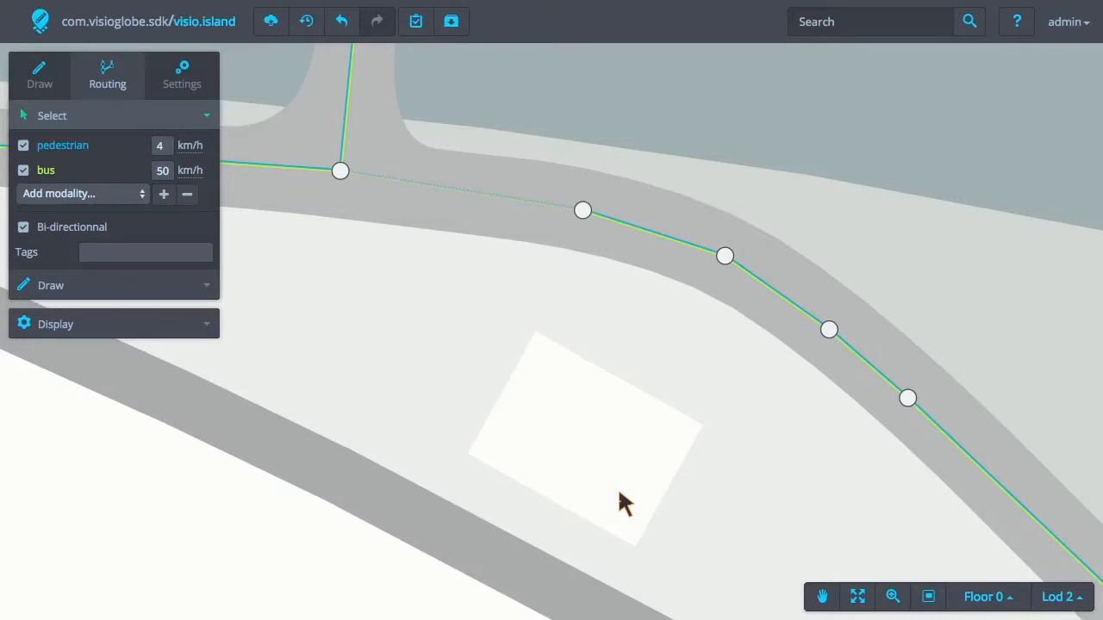
Examine the modality, speed and direction of the corridor edge between the branches to UL0-ID0067 and UL0-ID0057
scroll(618, 495, "down", 3)
left_click_drag(619, 496, 603, 308)
scroll(603, 307, "up", 3)
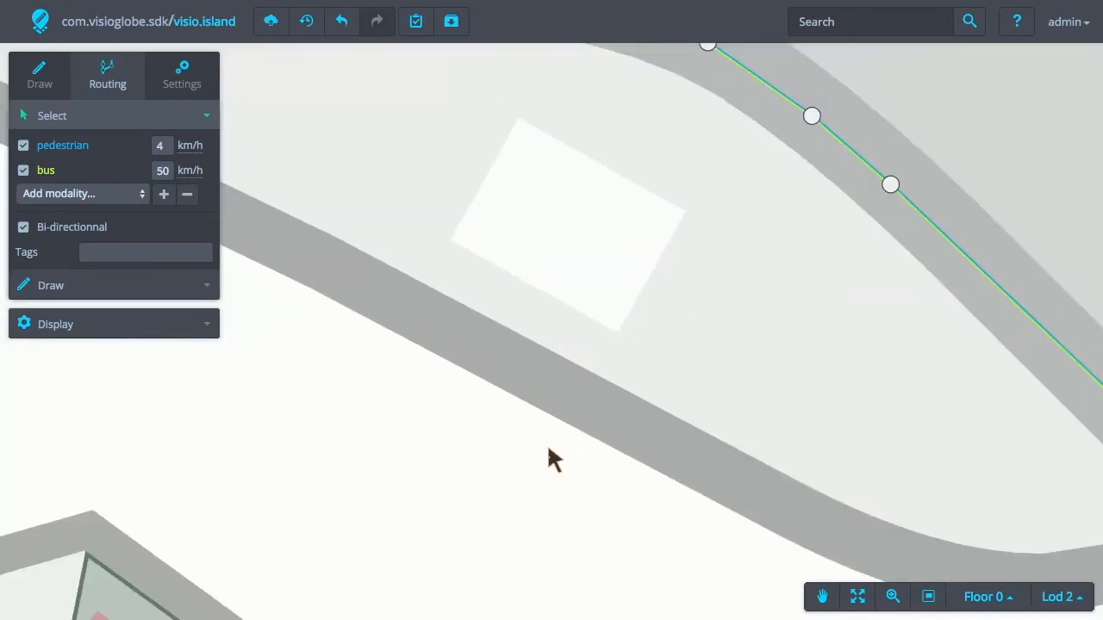
scroll(546, 458, "down", 3)
left_click(517, 473)
left_click_drag(517, 473, 606, 308)
scroll(558, 405, "up", 3)
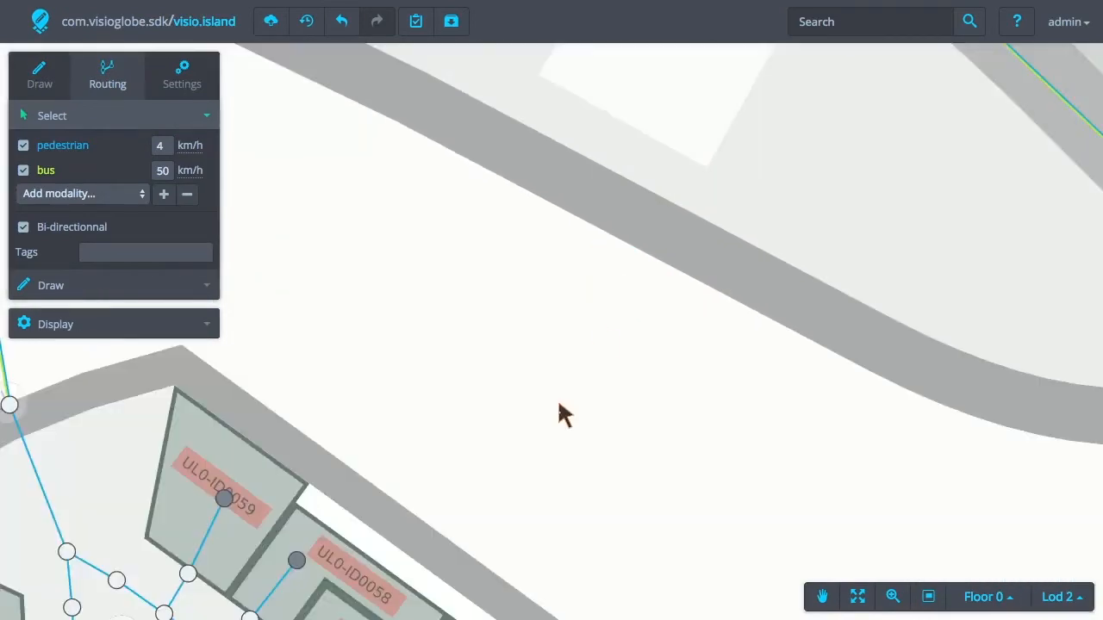
left_click_drag(462, 473, 574, 298)
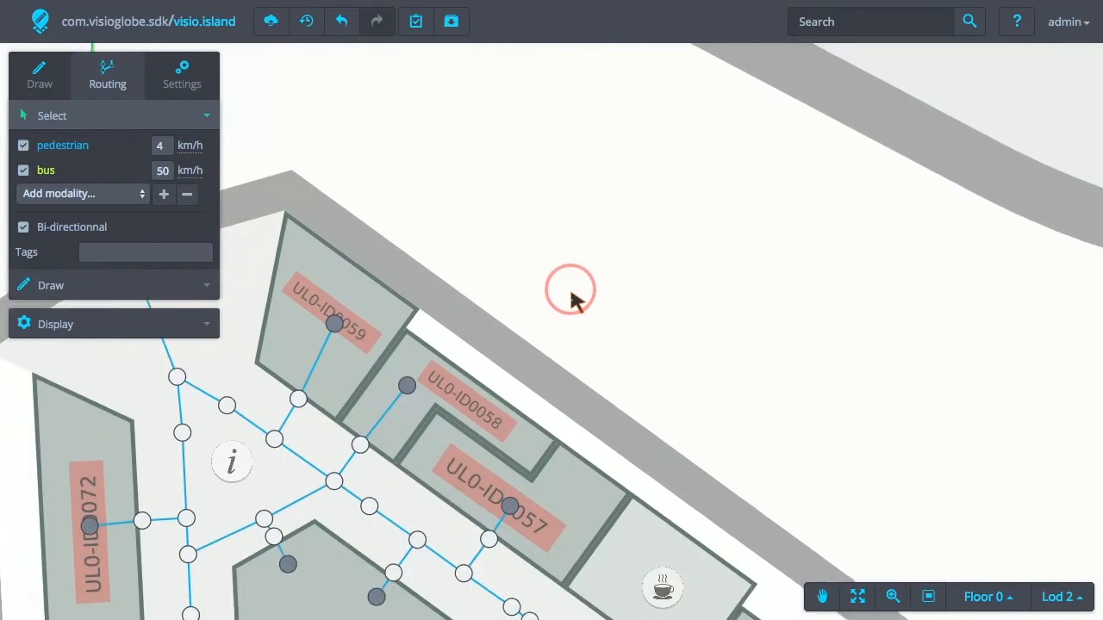
left_click(439, 510)
left_click_drag(440, 510, 528, 330)
scroll(531, 394, "up", 3)
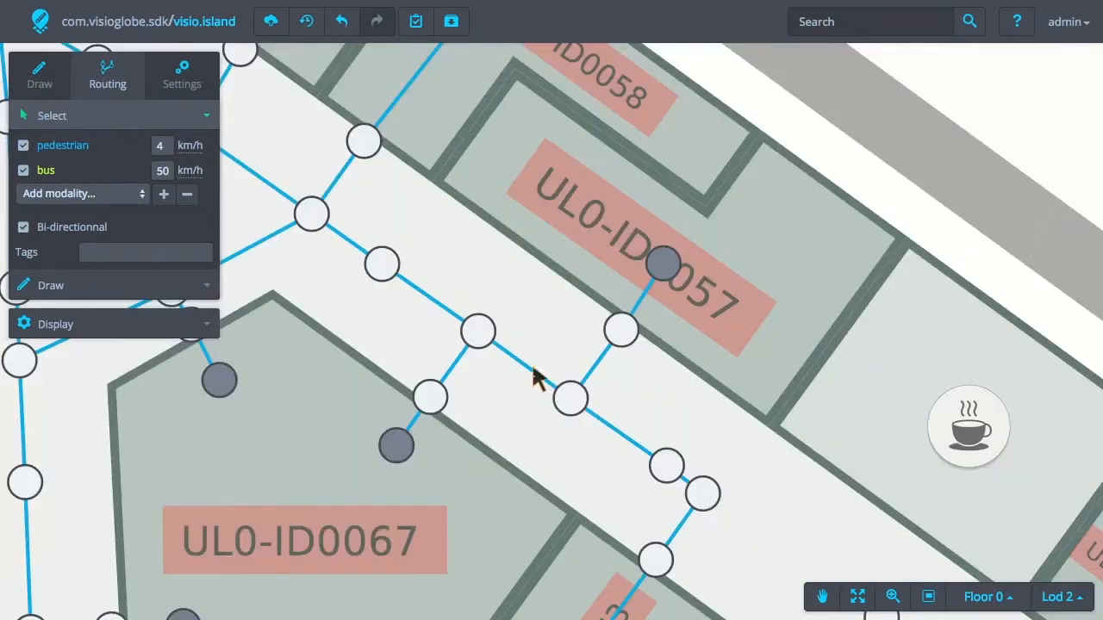
left_click(532, 374)
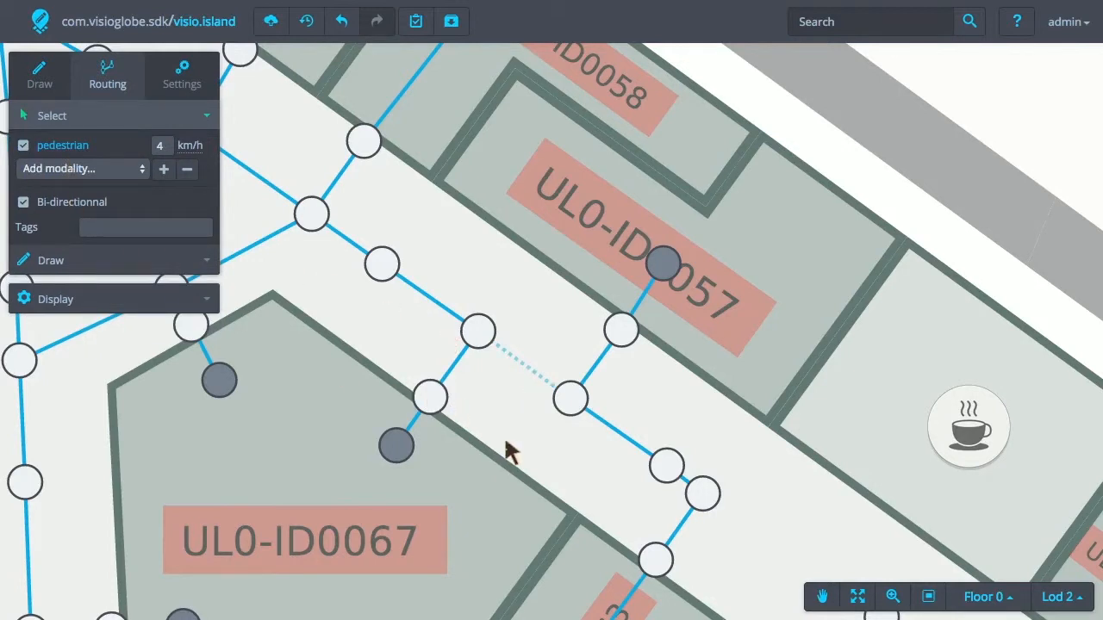
scroll(551, 454, "down", 3)
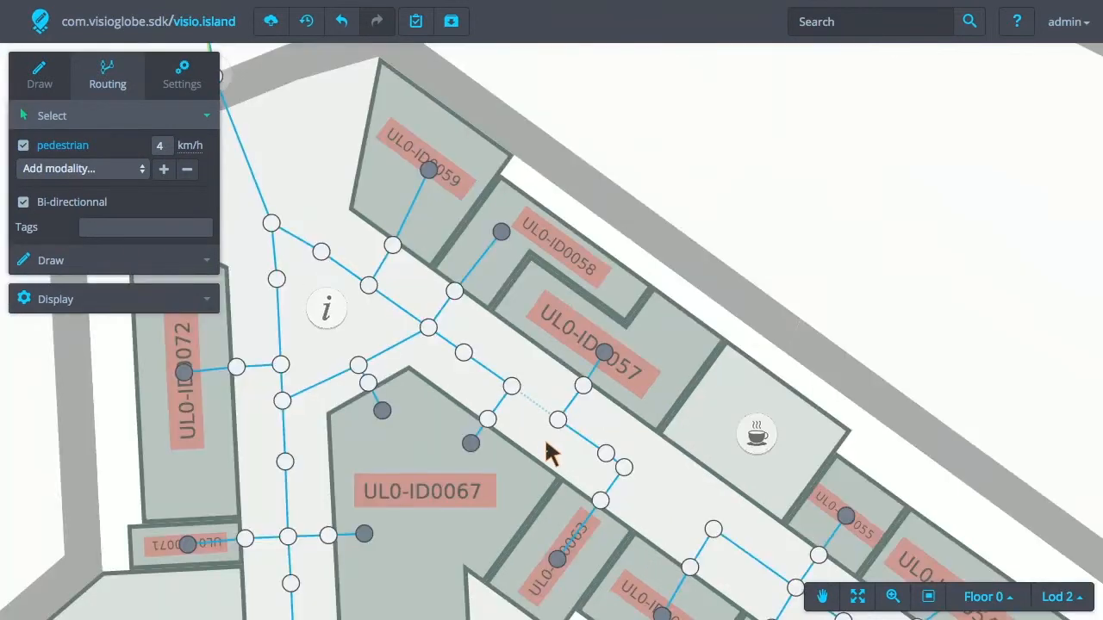
left_click_drag(649, 496, 576, 427)
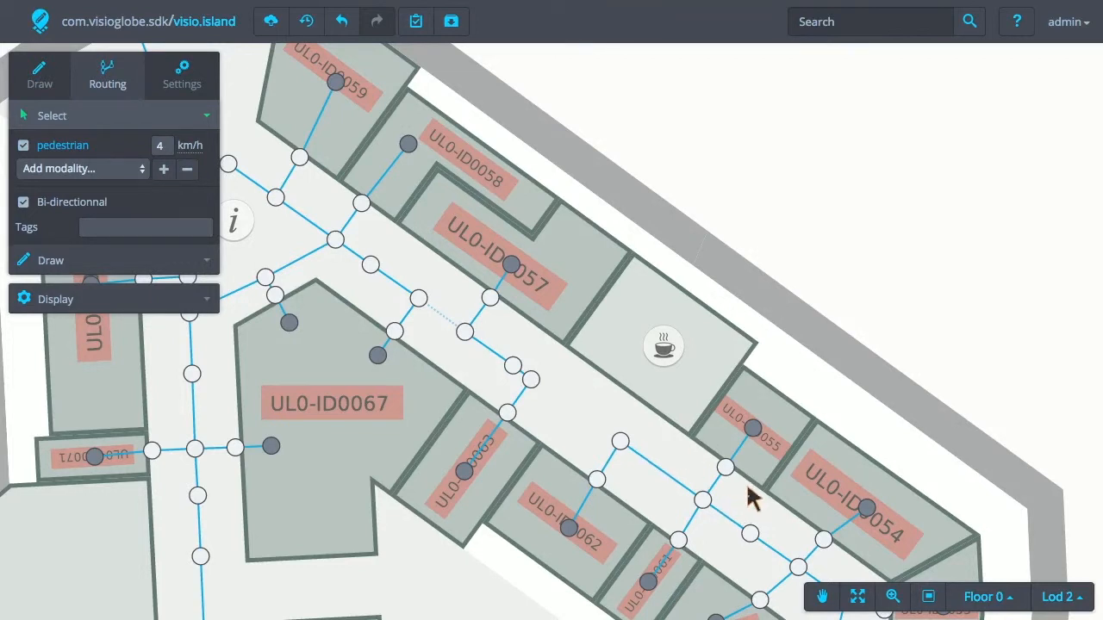
left_click(822, 598)
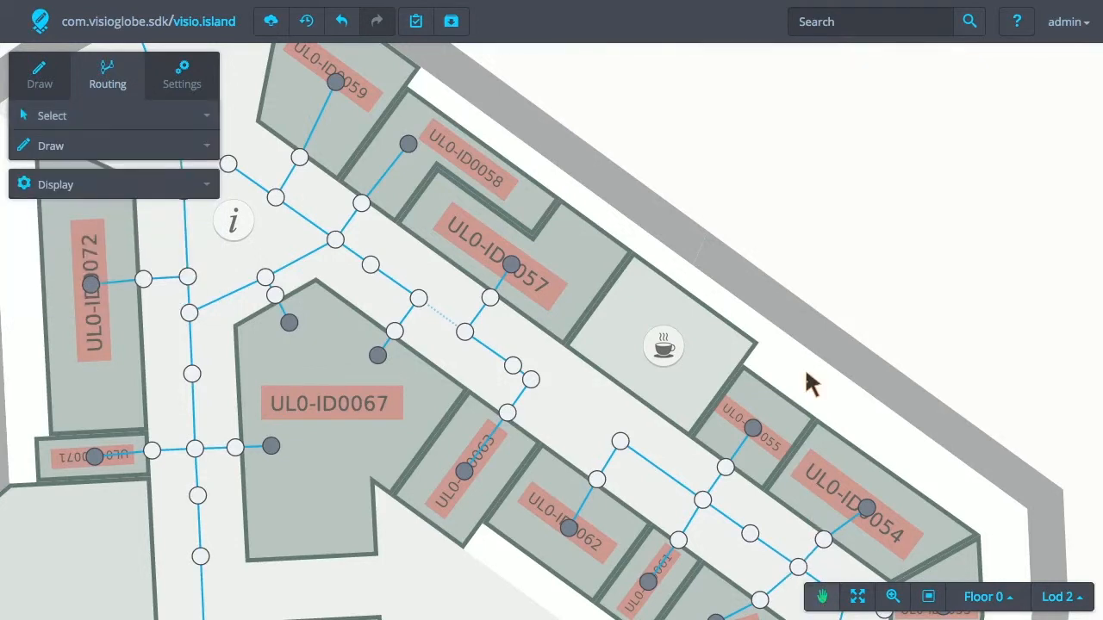
mouse_move(810, 385)
left_mouse_down()
mouse_move(652, 403)
mouse_move(829, 383)
left_mouse_up()
left_click(56, 125)
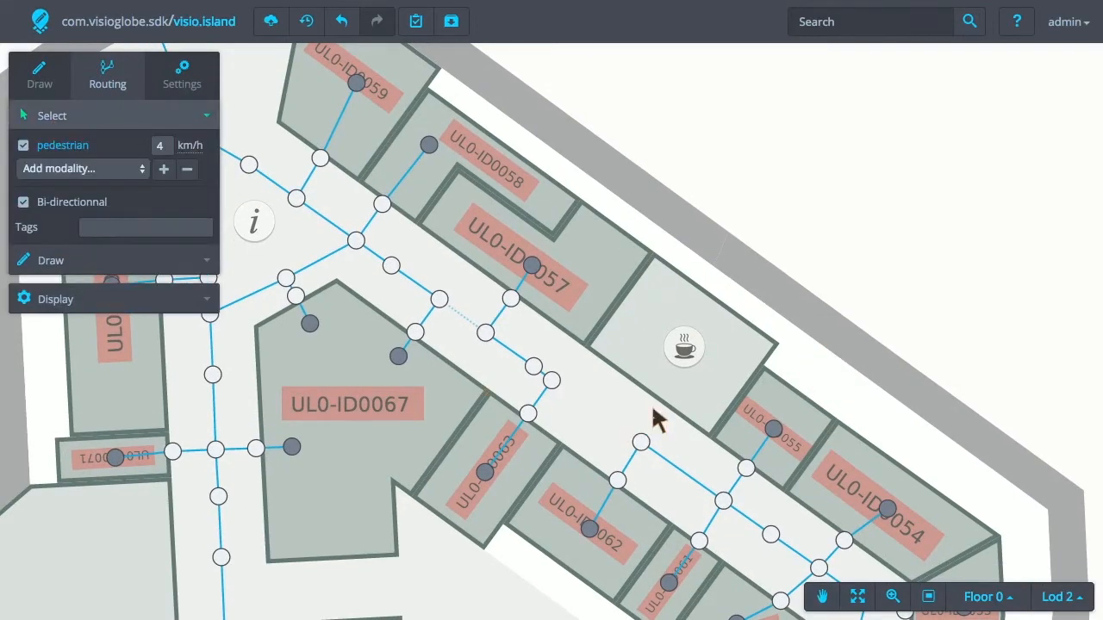
mouse_move(652, 405)
left_mouse_down()
mouse_move(544, 416)
mouse_move(729, 409)
mouse_move(660, 413)
left_mouse_up()
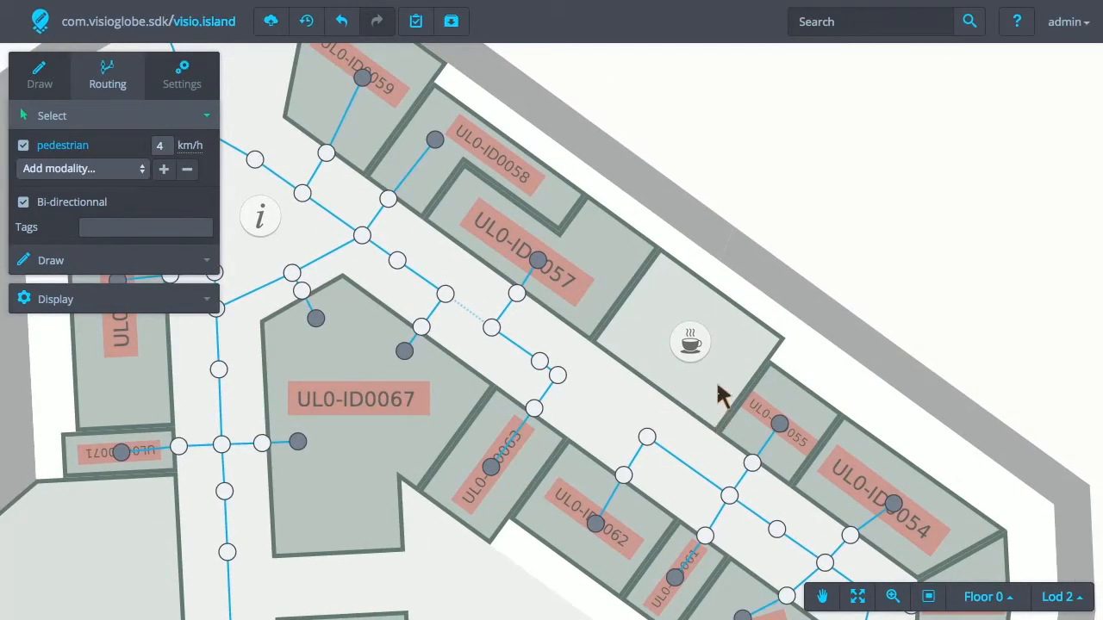
left_click_drag(813, 456, 770, 448)
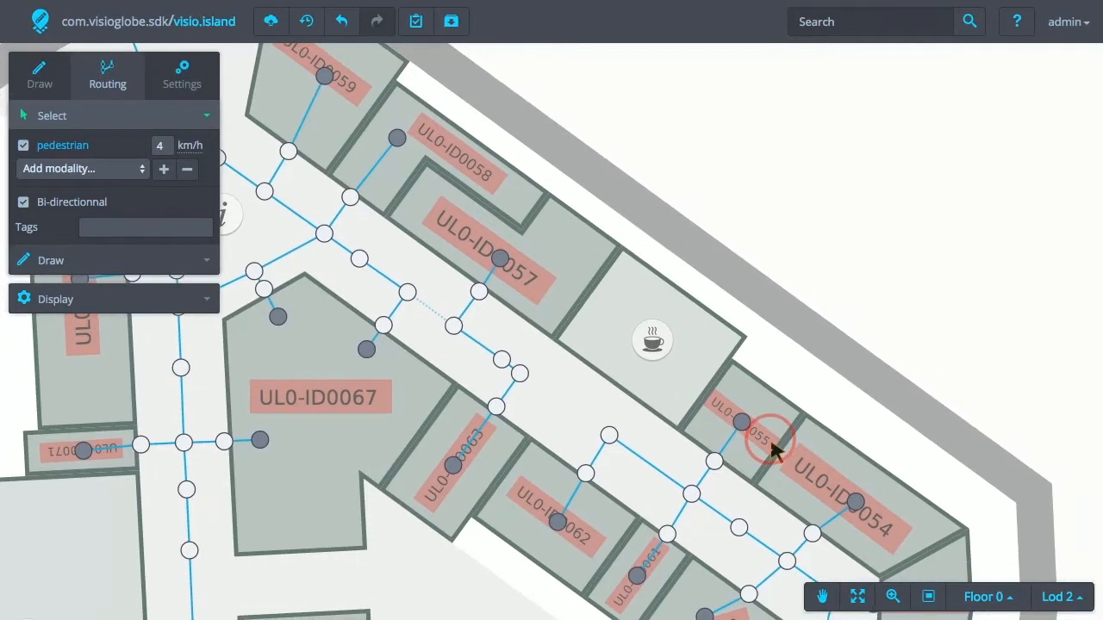
Create a two-way access in the coffee shop and move its node close to the shop's corridor-side wall
right_click(656, 353)
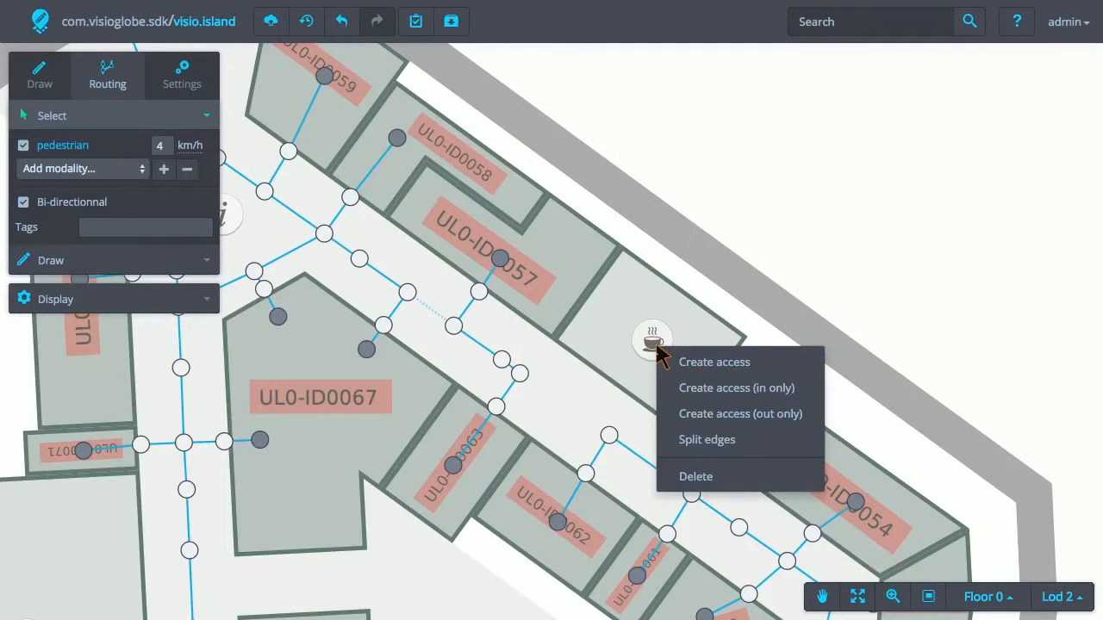
left_click(782, 369)
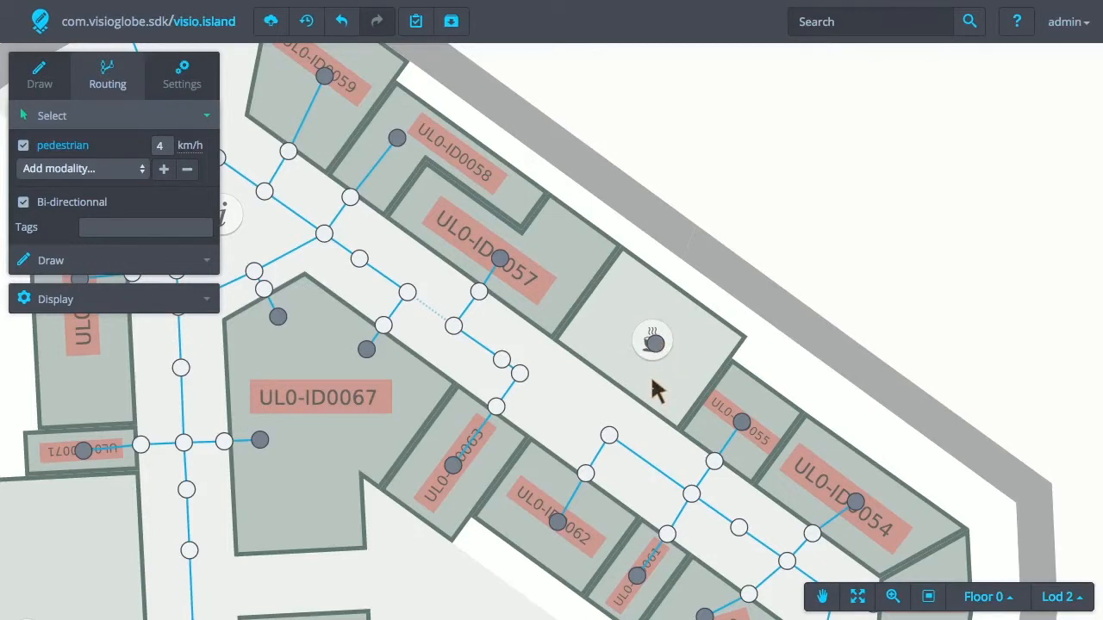
left_click_drag(657, 346, 621, 381)
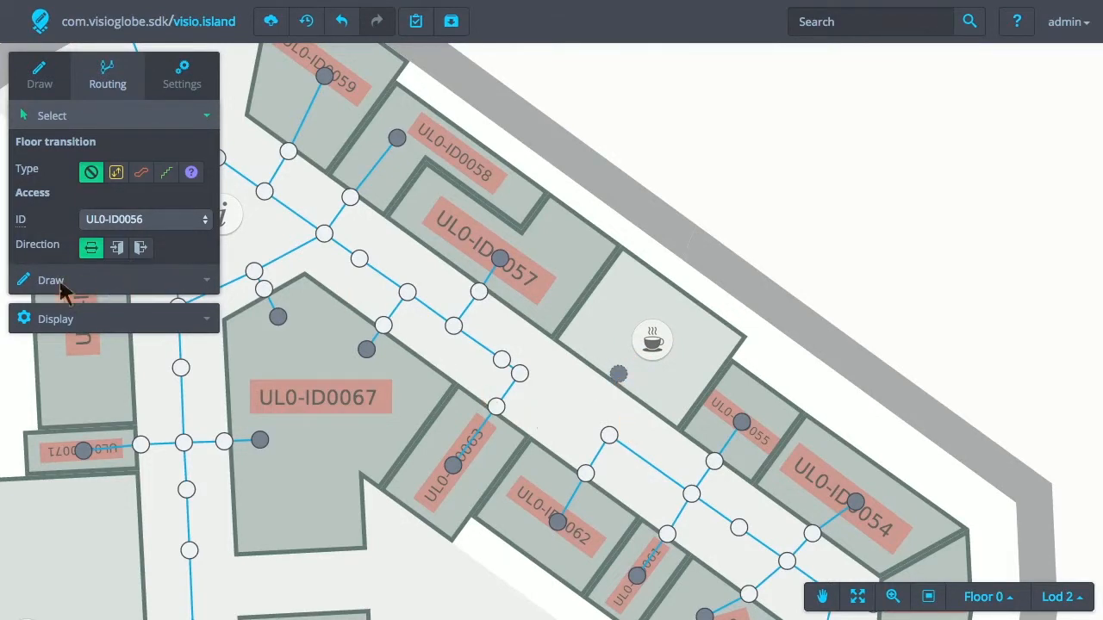
Draw a pedestrian route from the coffee shop's access node via a new corridor node to the existing node above UL0-ID0063
left_click(60, 282)
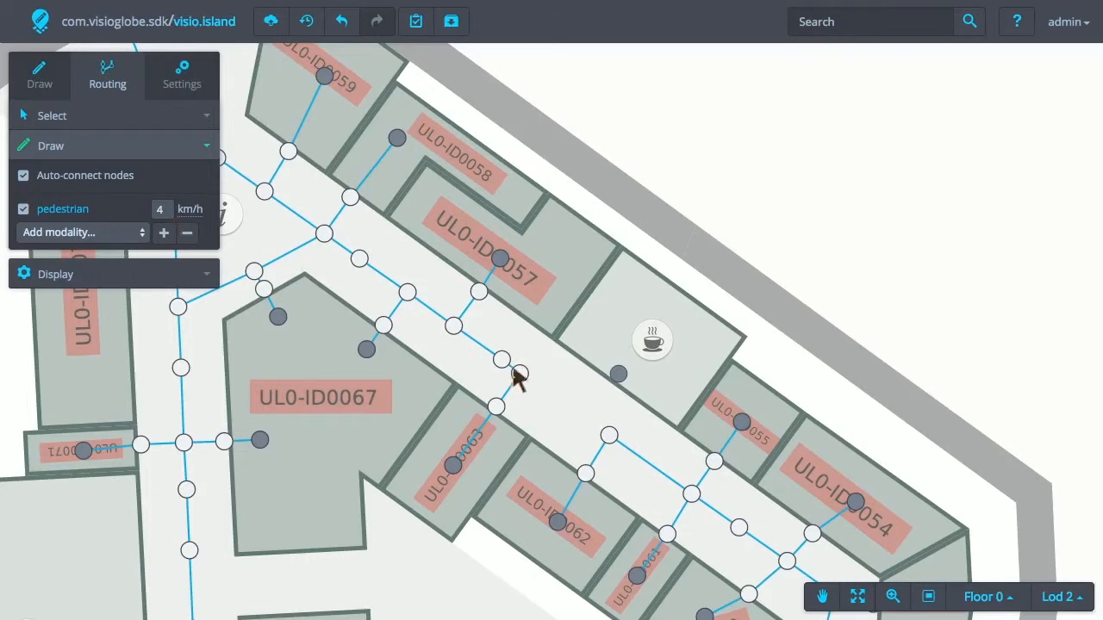
left_click(619, 375)
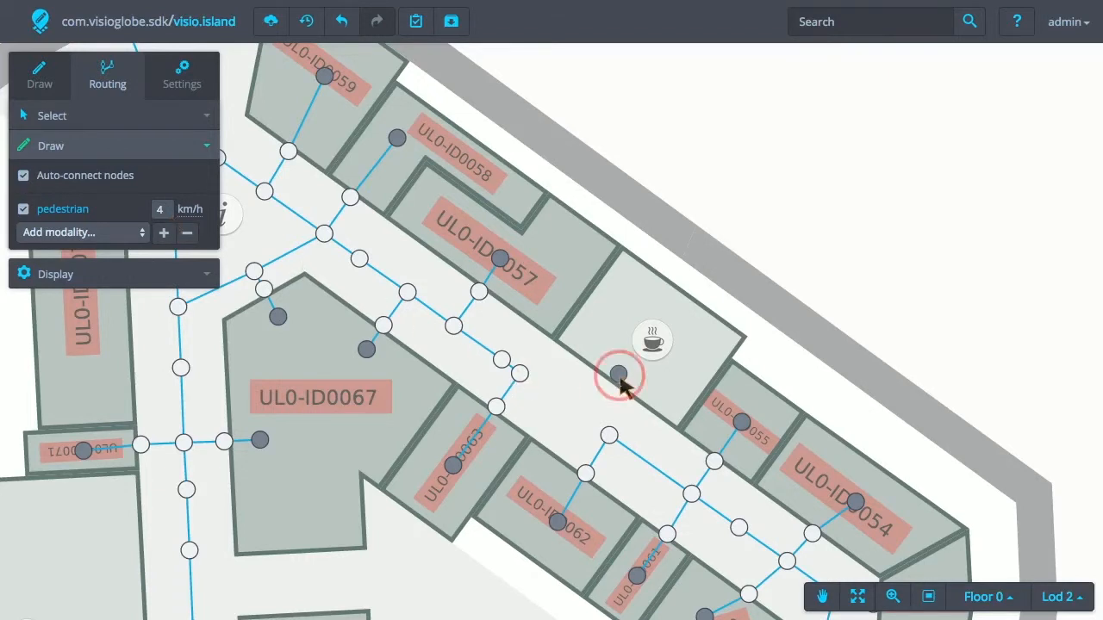
left_click(586, 417)
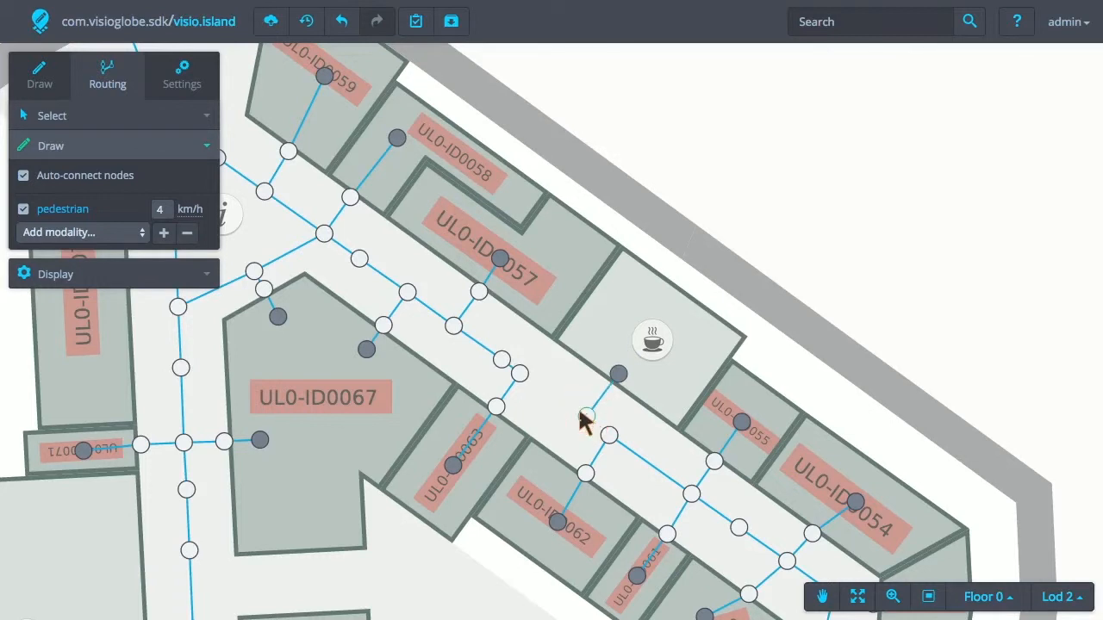
left_click(519, 374)
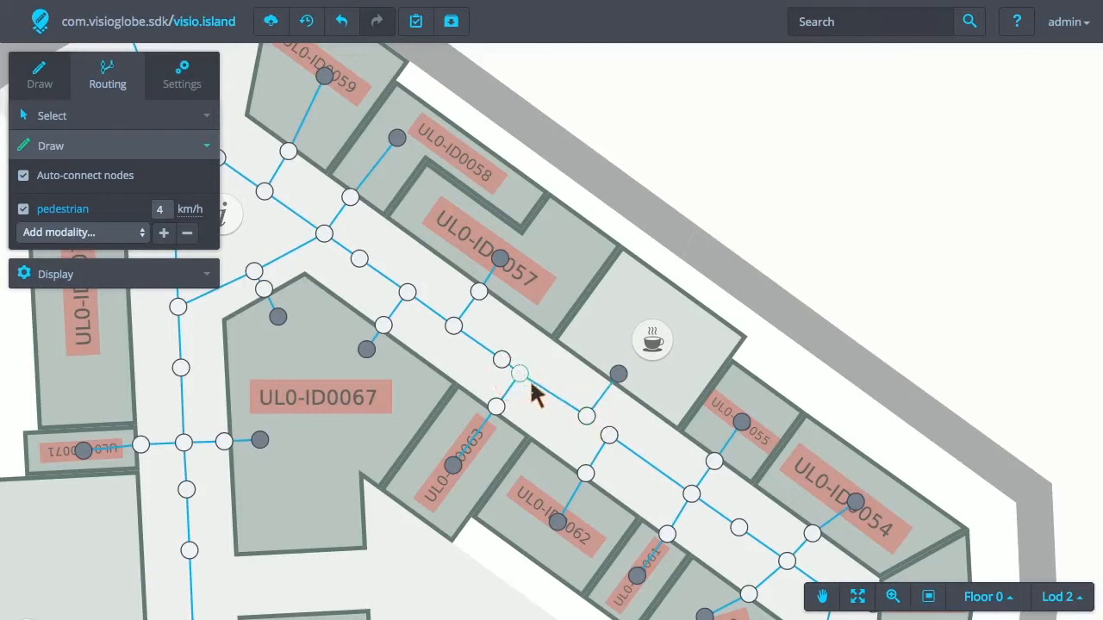
Connect the coffee shop's new corridor node to the existing node above UL0-ID0062 and finish drawing routes
left_click(609, 436)
left_click_drag(609, 435, 469, 201)
left_click(652, 446)
scroll(470, 201, "up", 1)
left_click(70, 121)
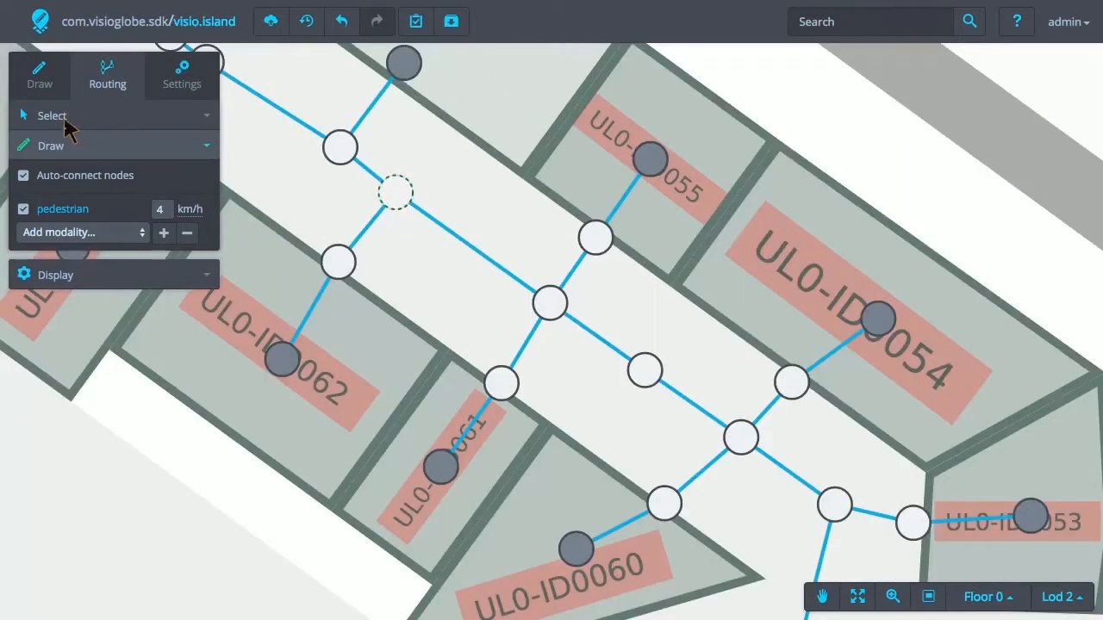
Make the node on the stairs icon south of UL0-ID0053 a stairs floor transition with the new ID StairsEast
left_click(831, 532)
left_click_drag(832, 538, 546, 278)
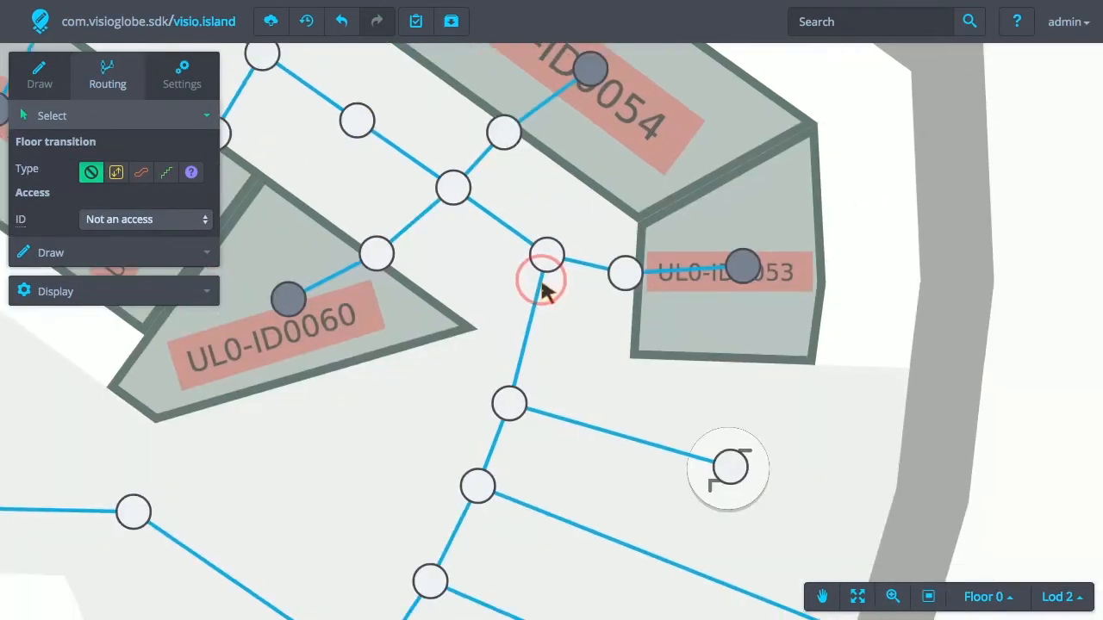
left_click(731, 466)
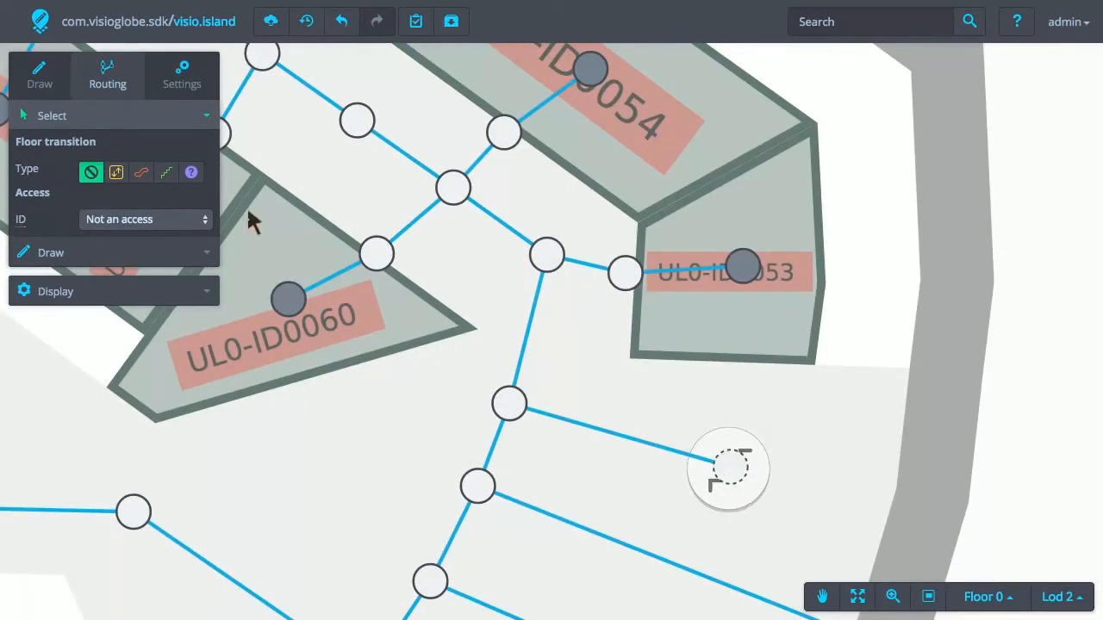
left_click(166, 177)
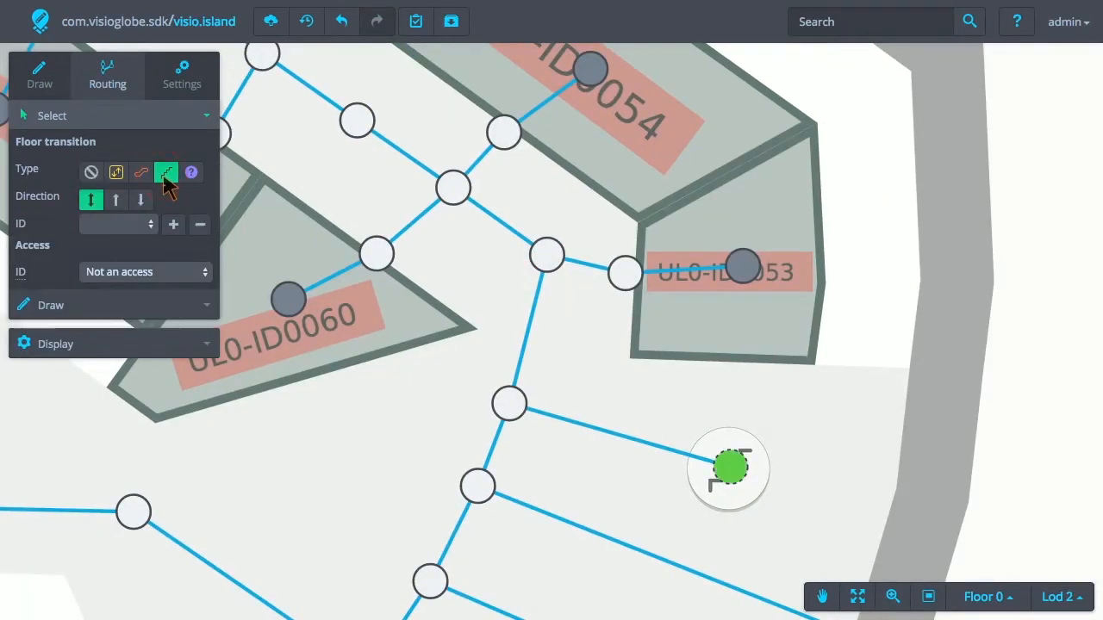
left_click(173, 225)
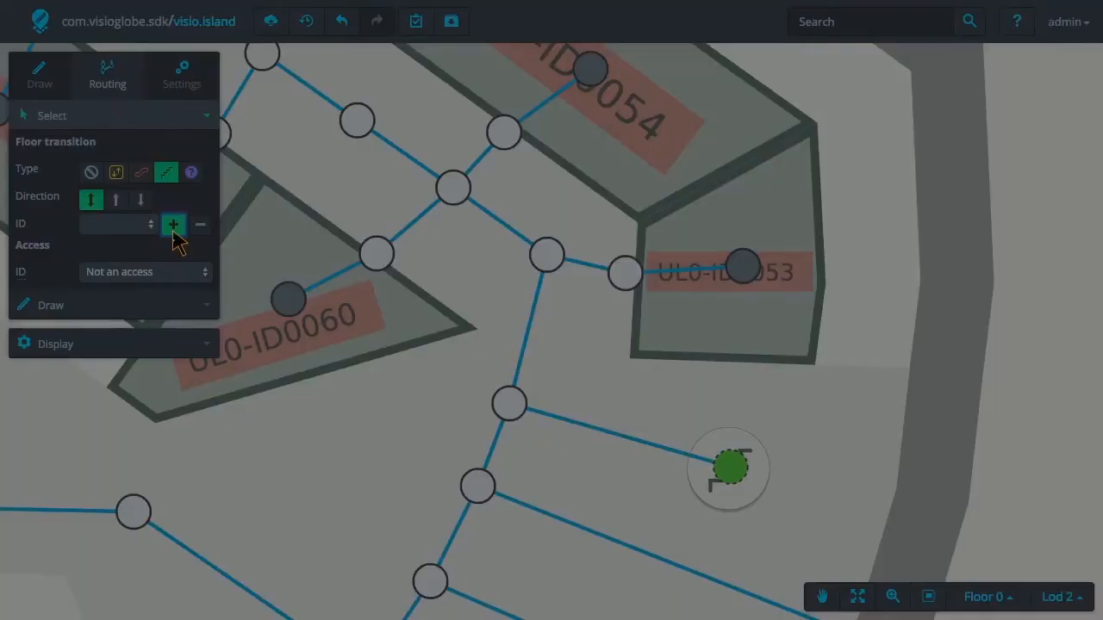
left_click(490, 200)
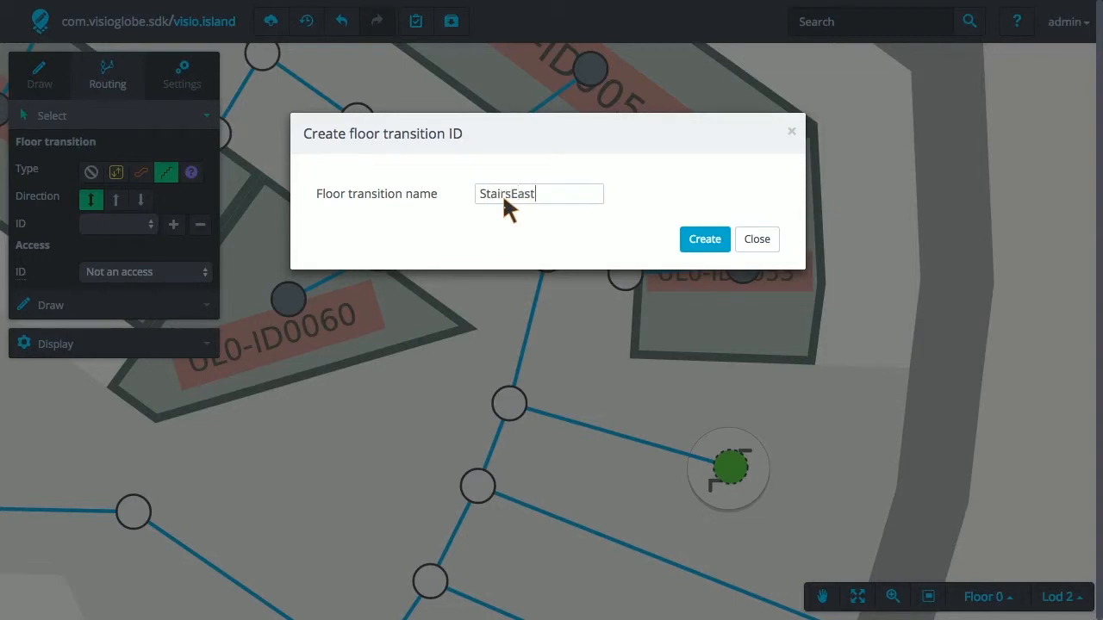
left_click(695, 240)
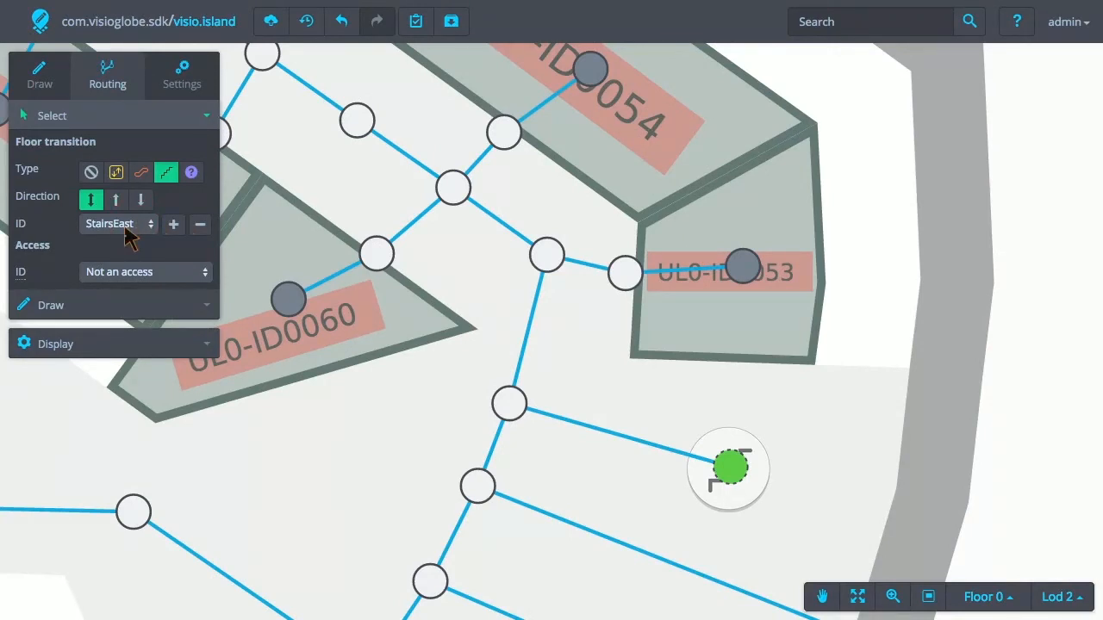
On Floor 1, make the node on the matching stairs icon a stairs floor transition and assign it the ID StairsEast
left_click(961, 596)
left_click(977, 544)
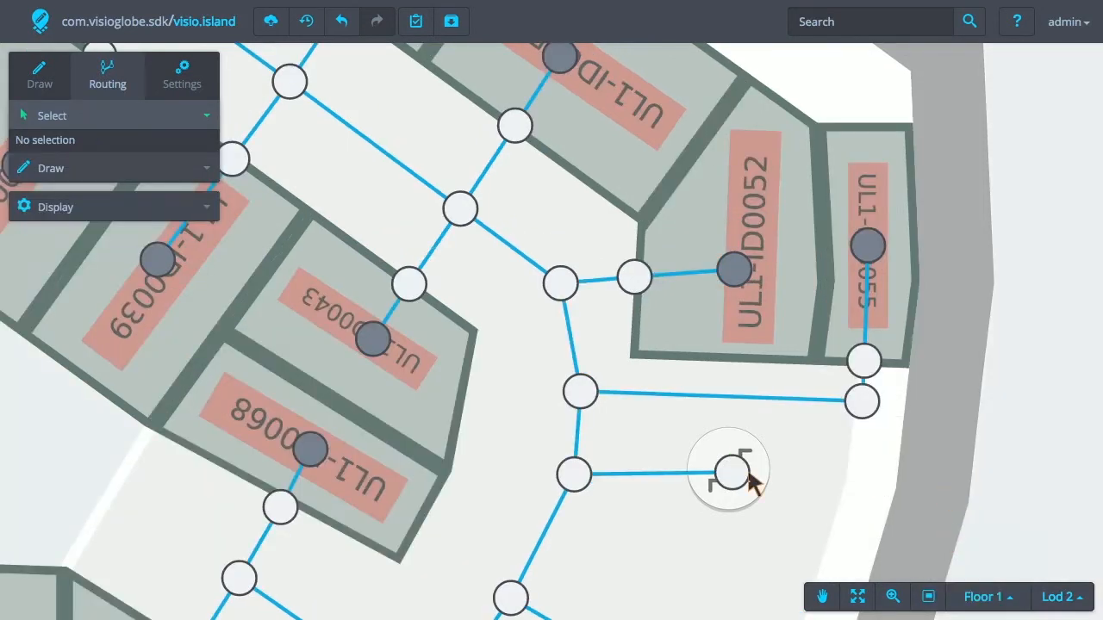
left_click(733, 473)
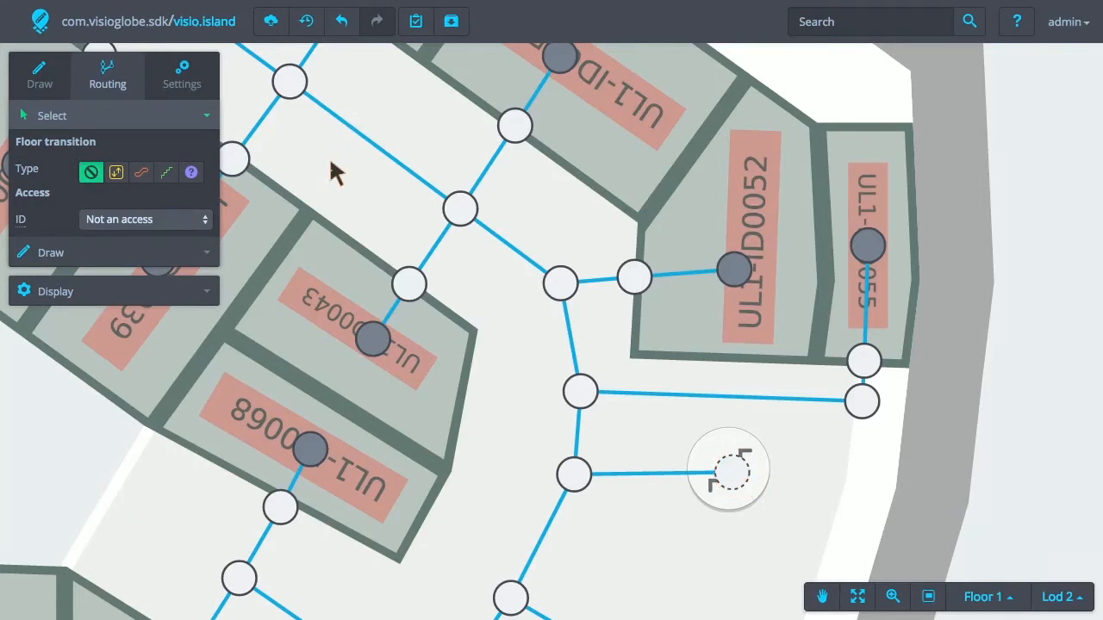
left_click(167, 174)
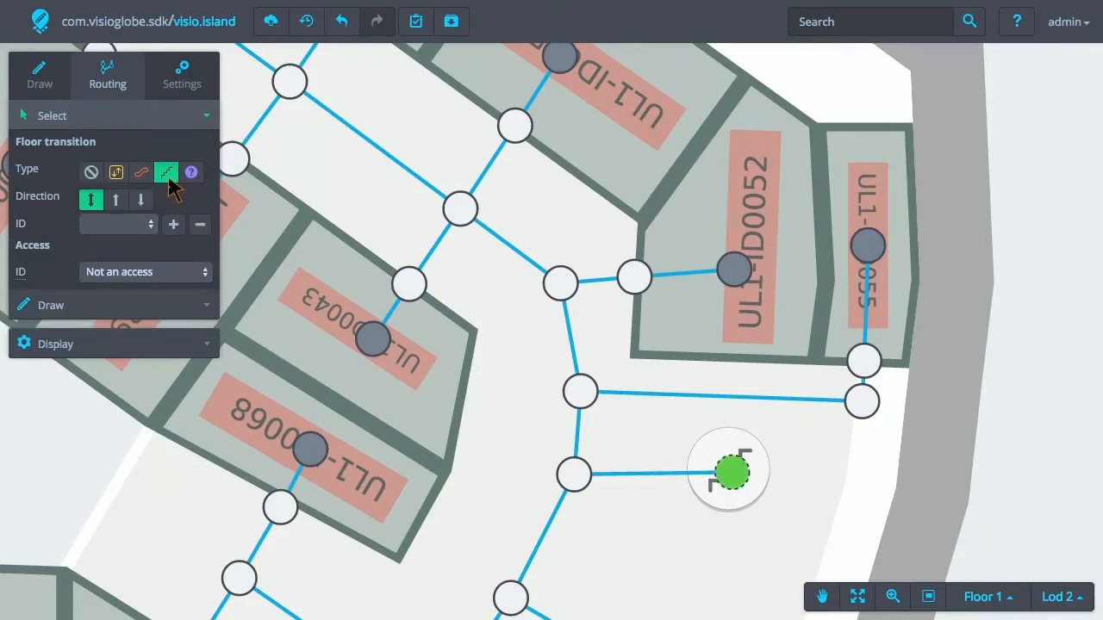
left_click(141, 224)
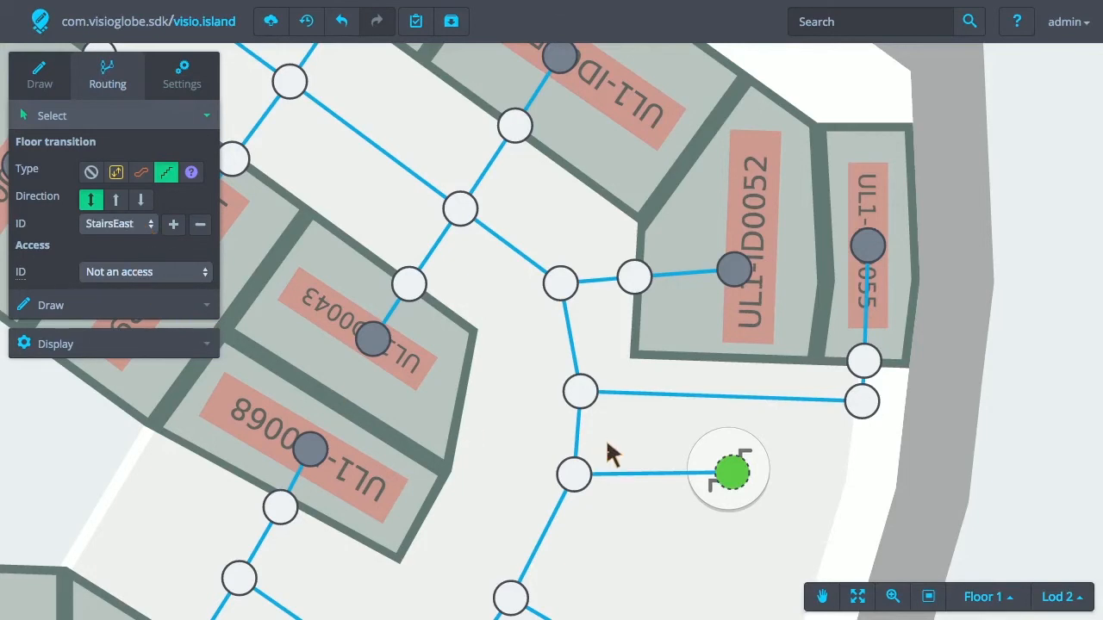
scroll(607, 455, "down", 3)
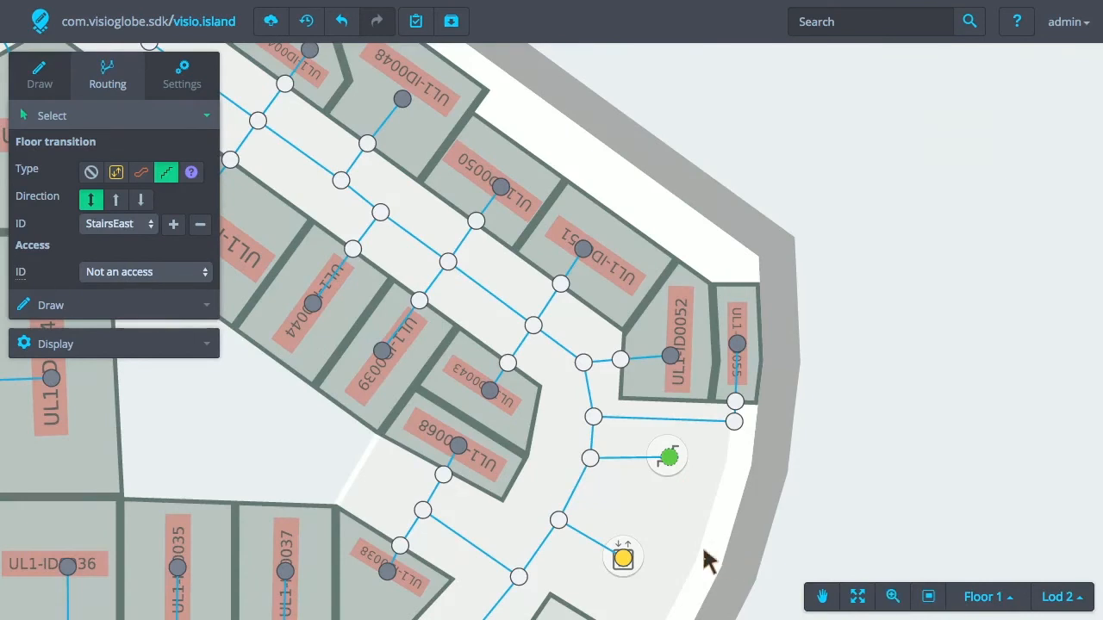